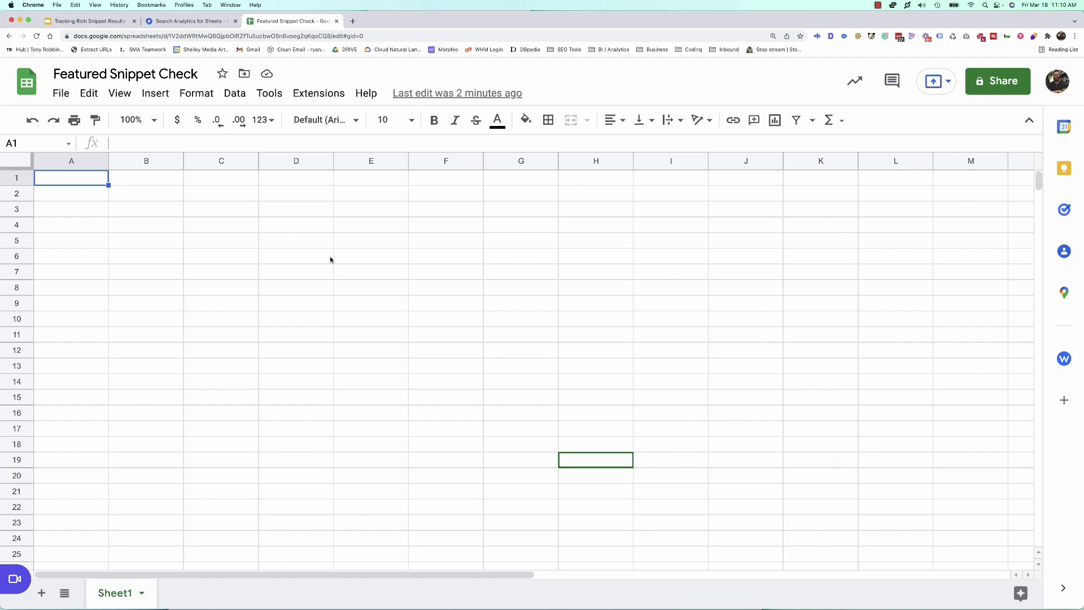
Step: Open the Search Analytics for Sheets sidebar and choose sc-domain:smamarketing.net as the verified site
click(314, 94)
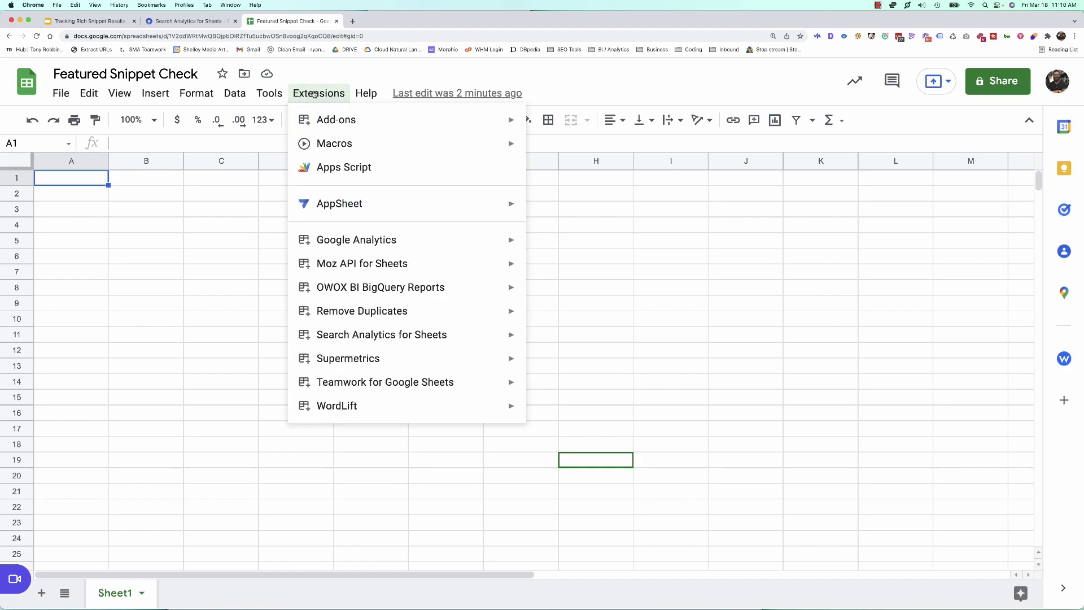
mouse_move(363, 339)
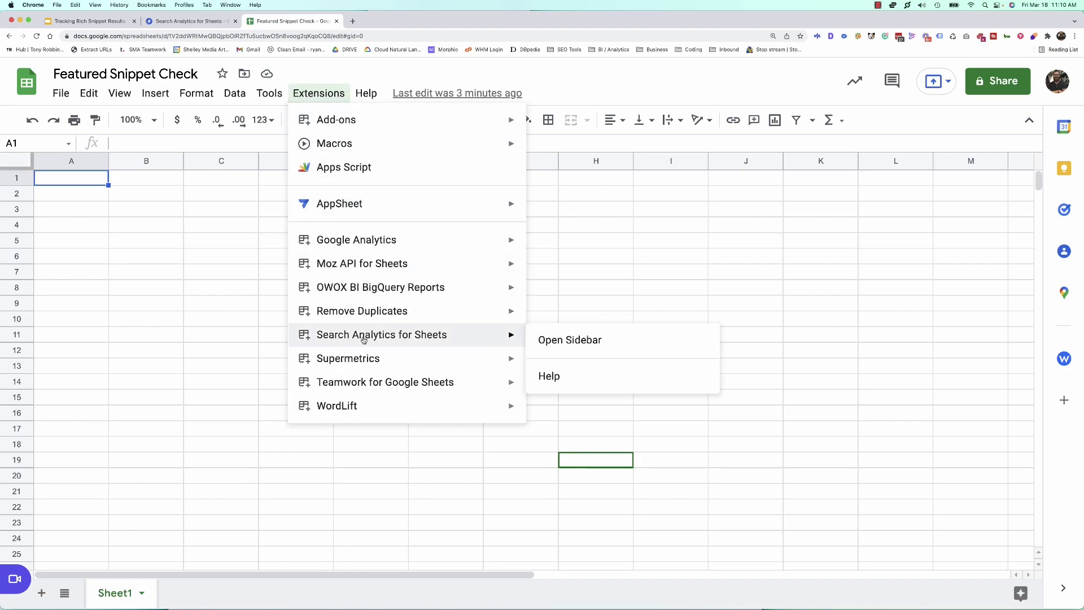
click(593, 341)
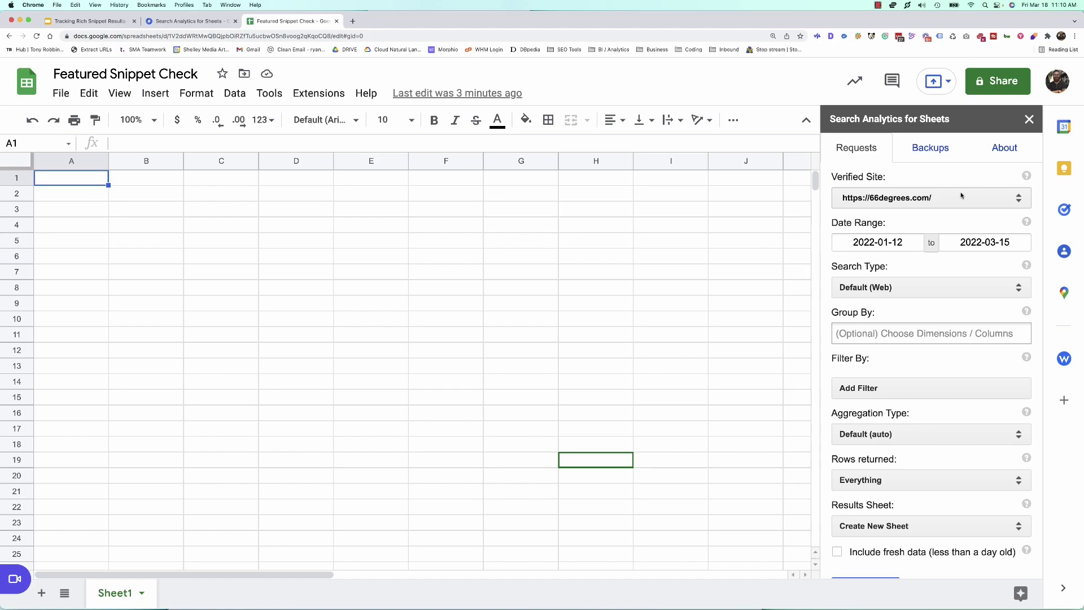
click(939, 198)
text(sma)
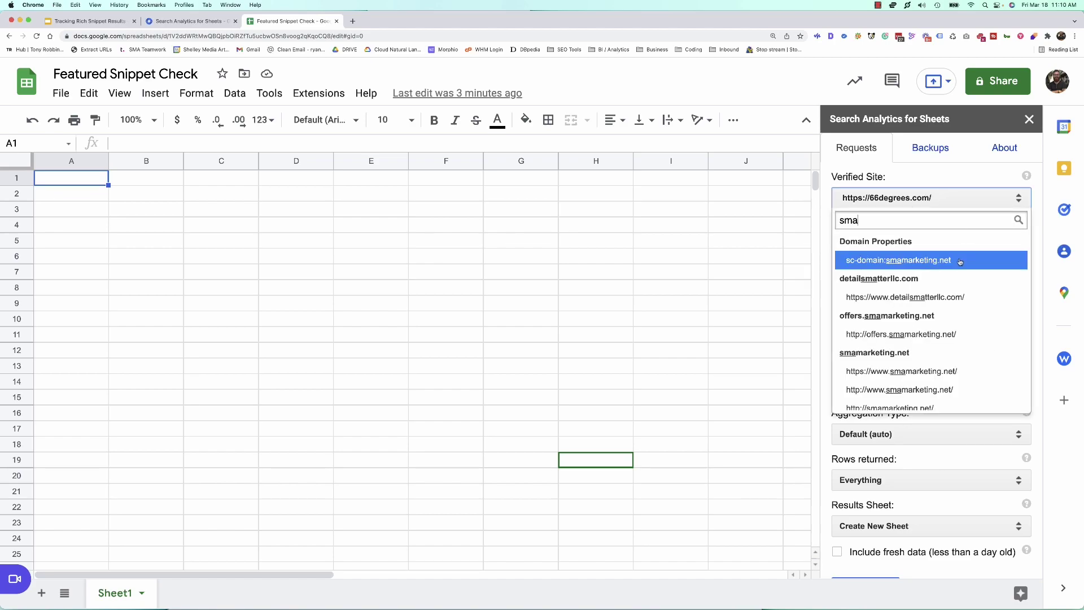
click(960, 261)
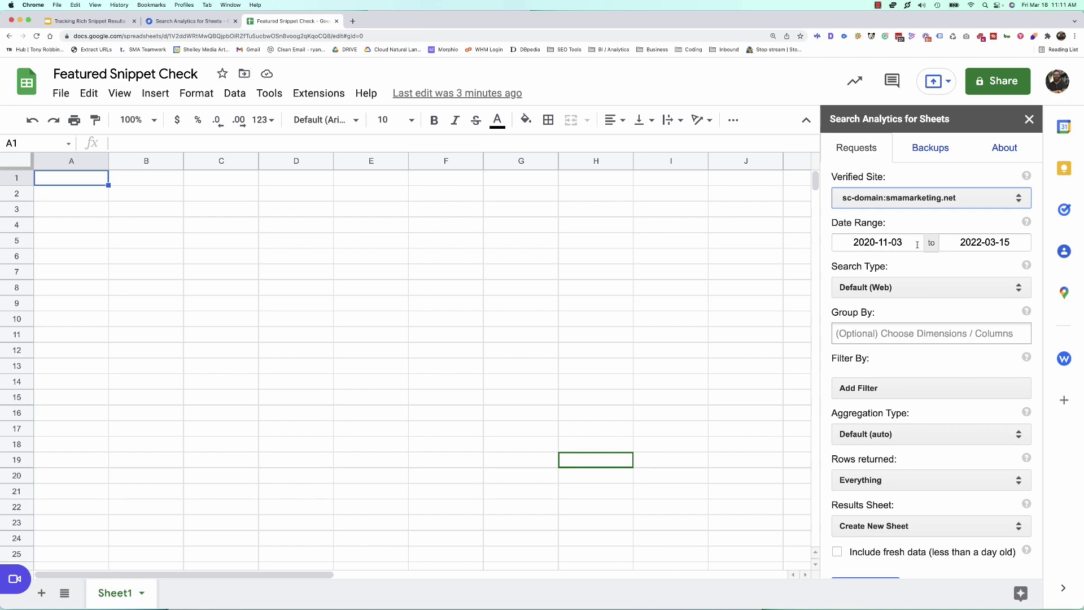
Step: Set the start of the request's date range to 2022-02-15
click(874, 243)
key(BackSpace)
text(2)
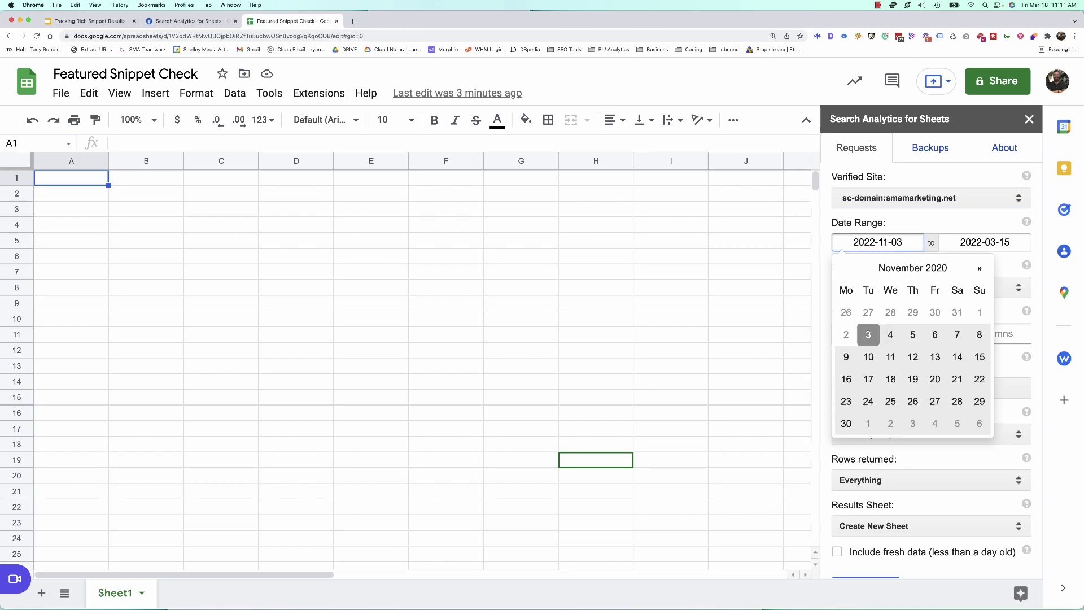
drag(879, 243, 884, 242)
text(02)
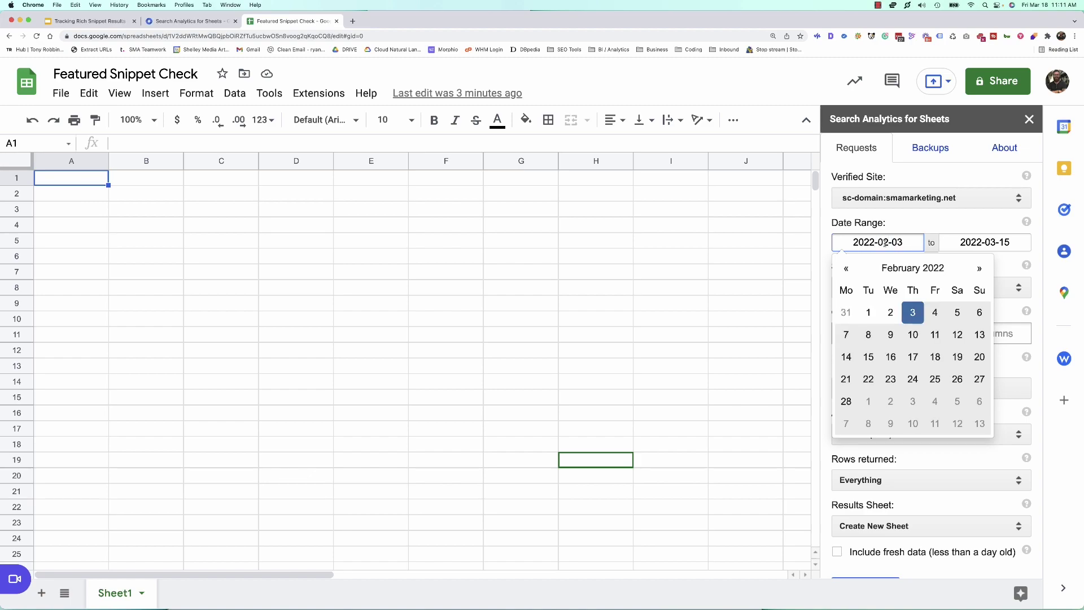
drag(905, 241, 895, 242)
text(15)
click(937, 223)
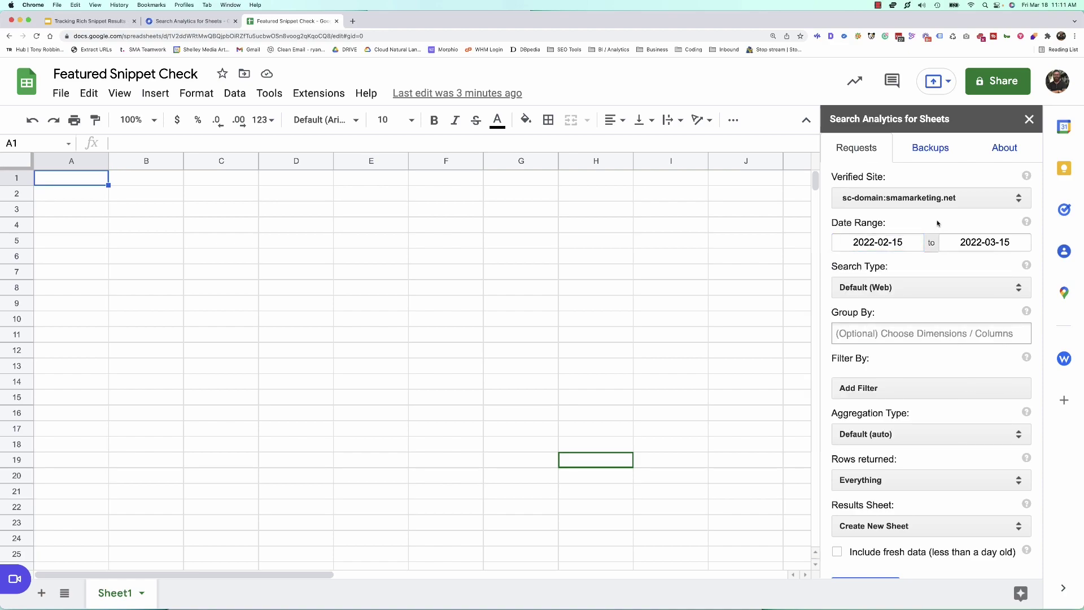
Step: Group the requested search data by Query and Page
click(914, 288)
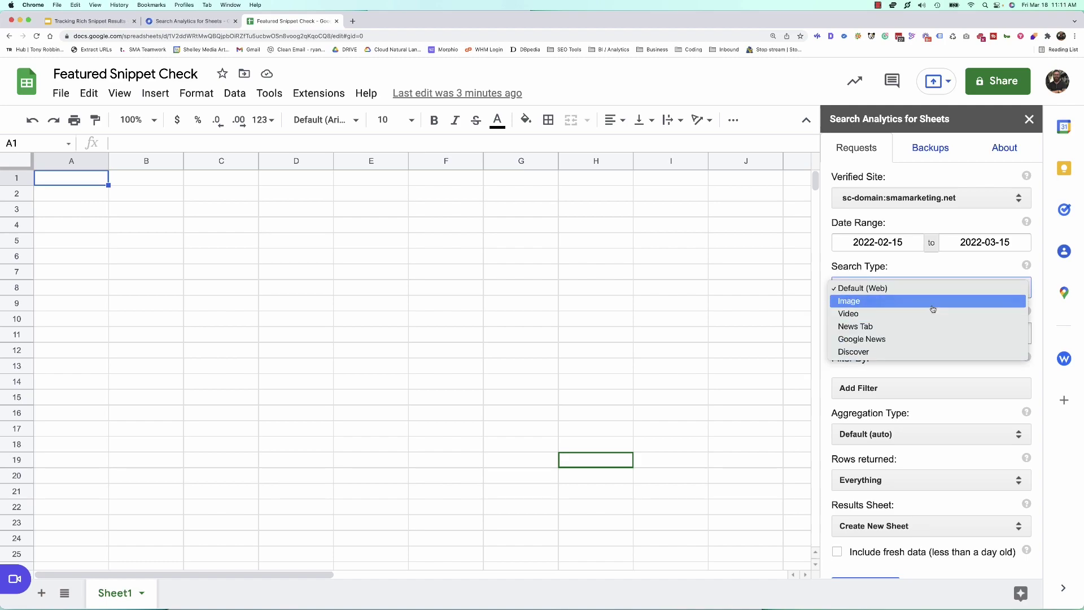
click(924, 267)
click(894, 333)
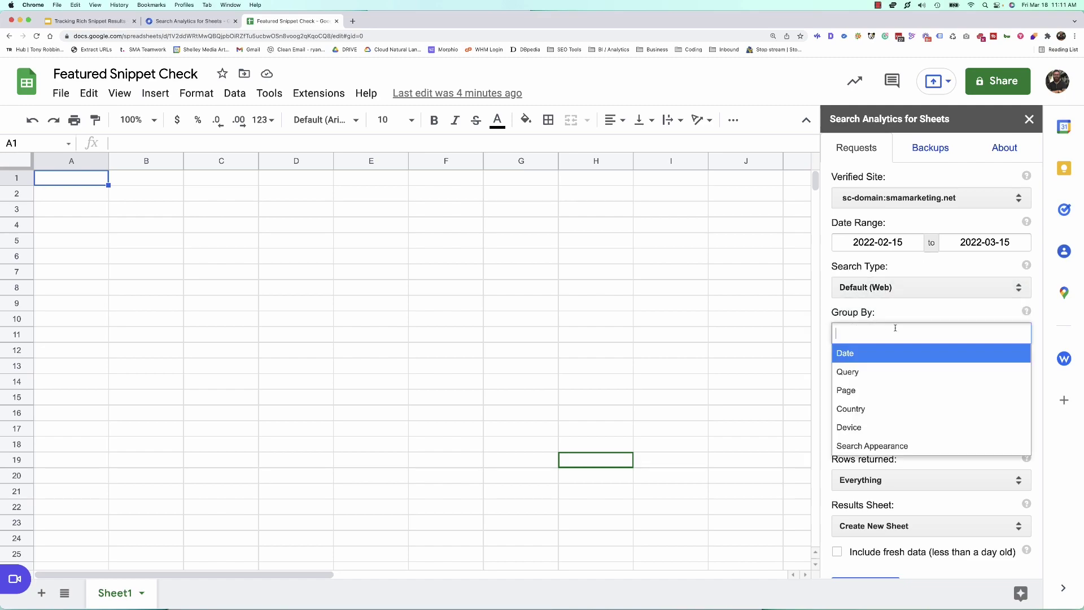
click(890, 372)
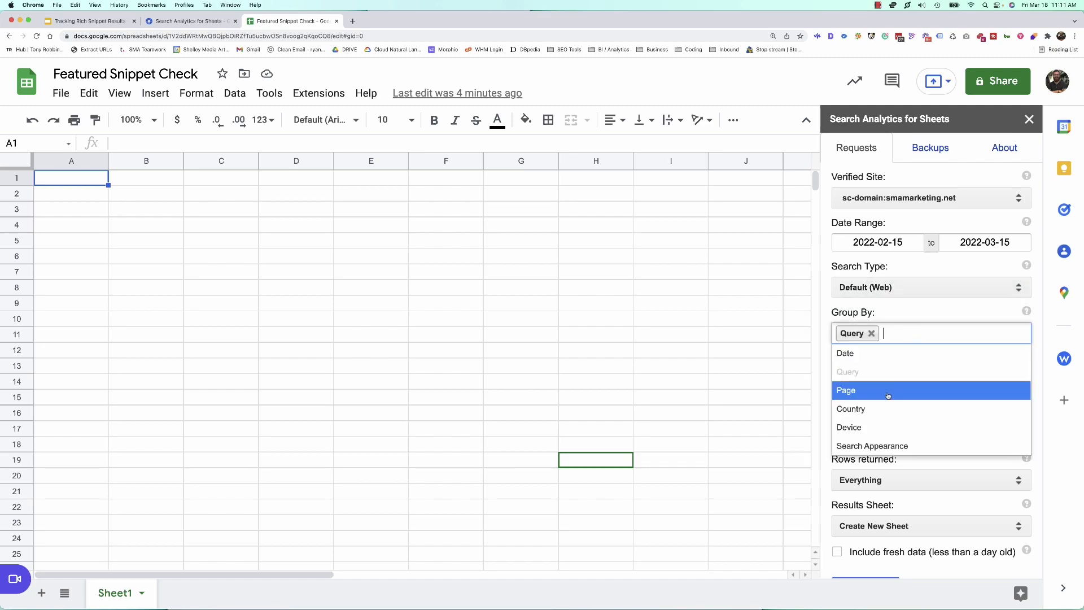
click(888, 391)
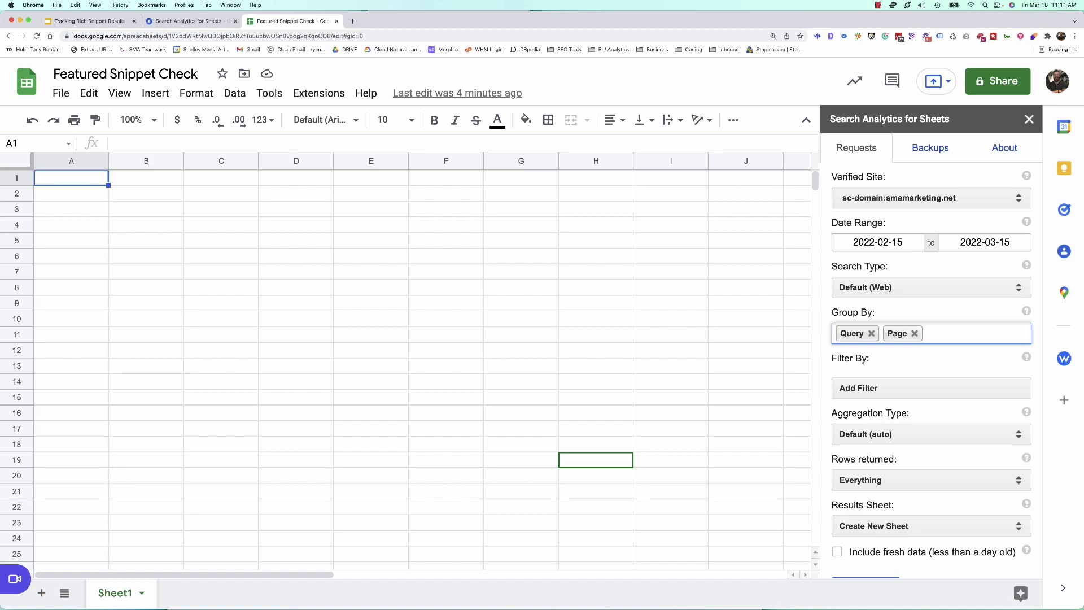
Step: Set the results sheet to Active Sheet and request the search data
scroll(935, 361, down, 1)
scroll(933, 357, down, 1)
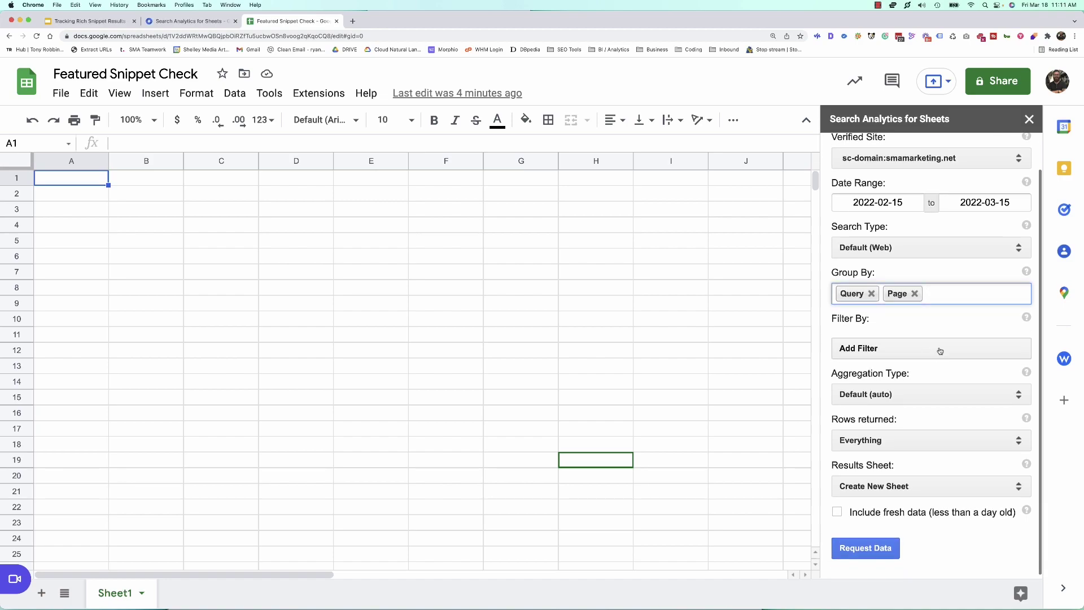
click(969, 440)
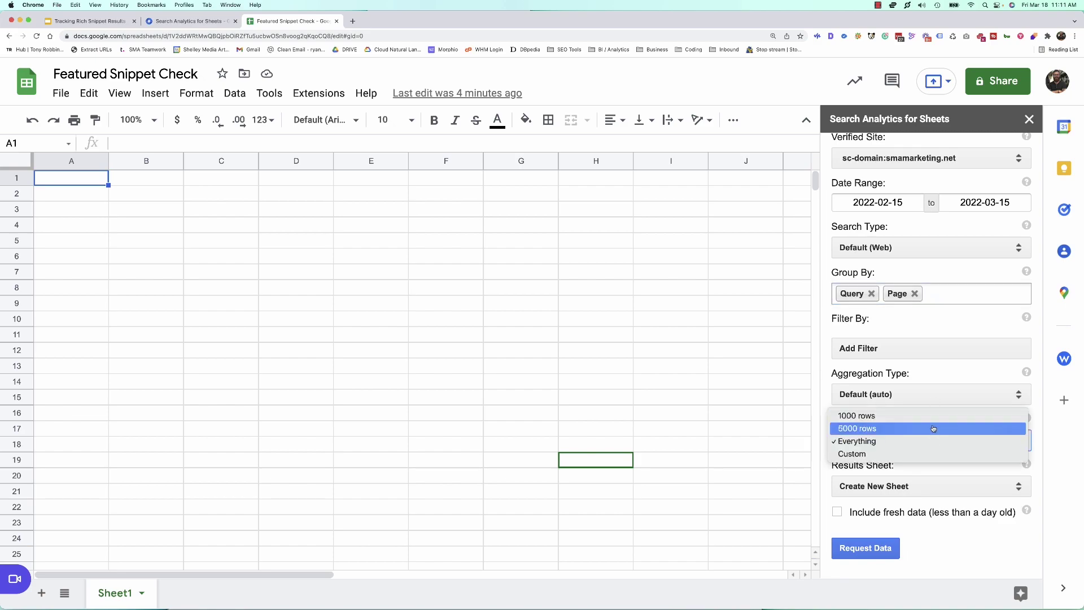
click(960, 534)
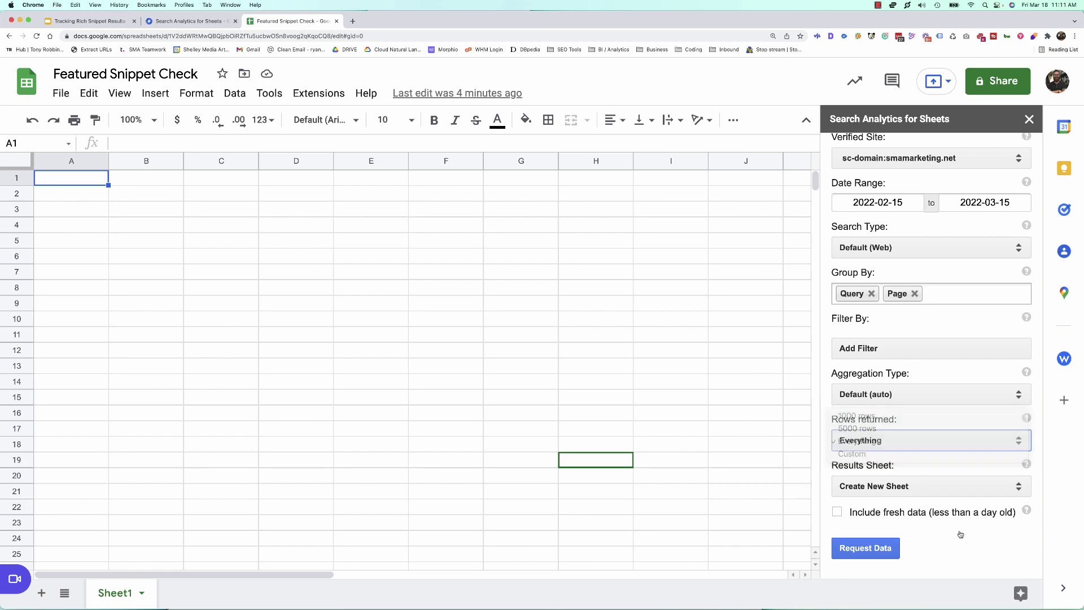
click(881, 487)
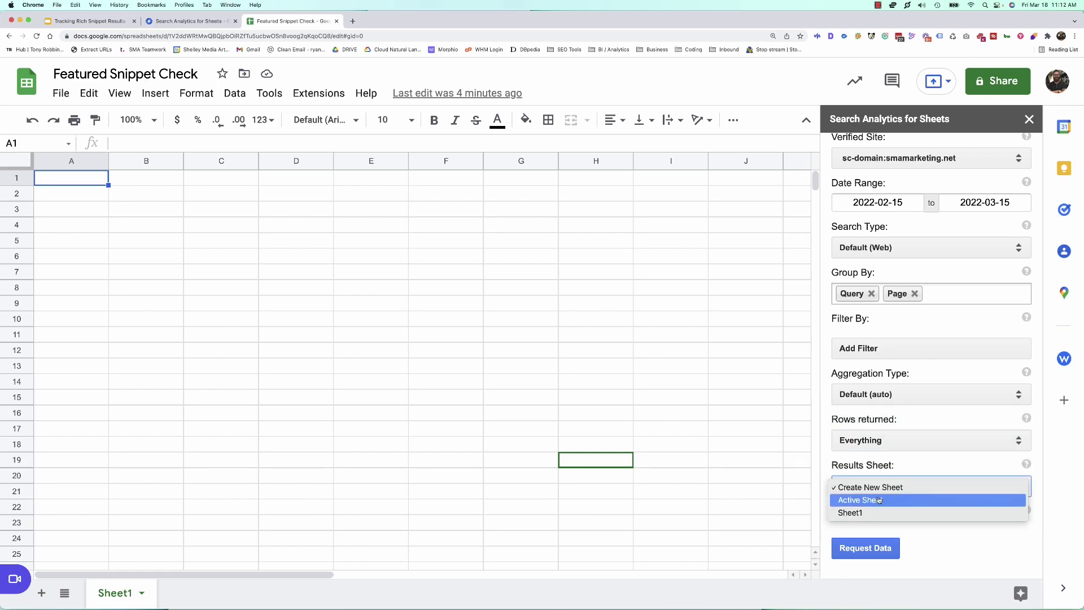
click(879, 499)
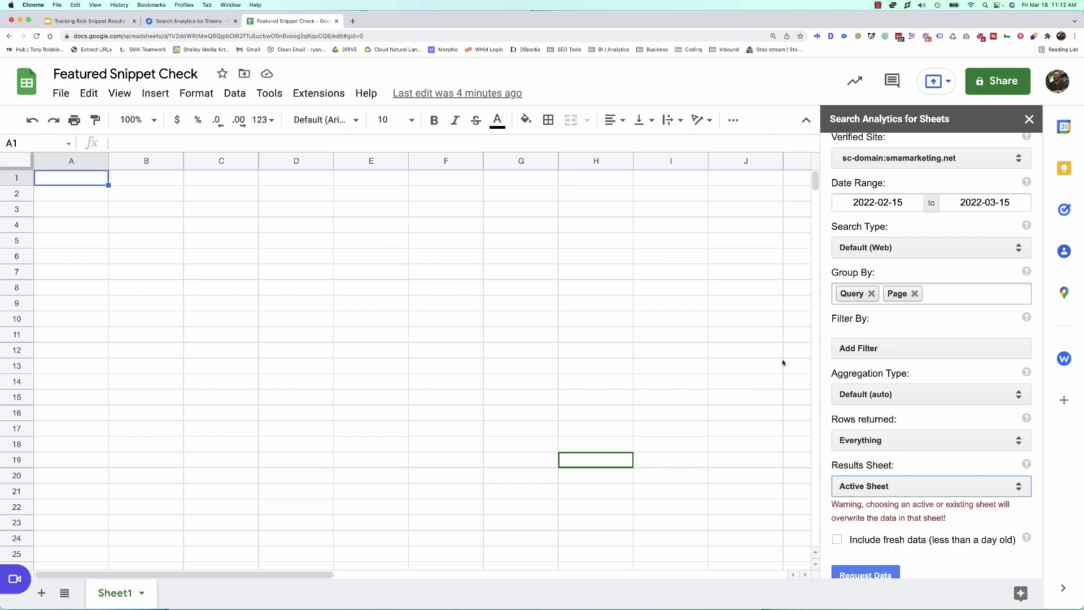
scroll(958, 387, down, 1)
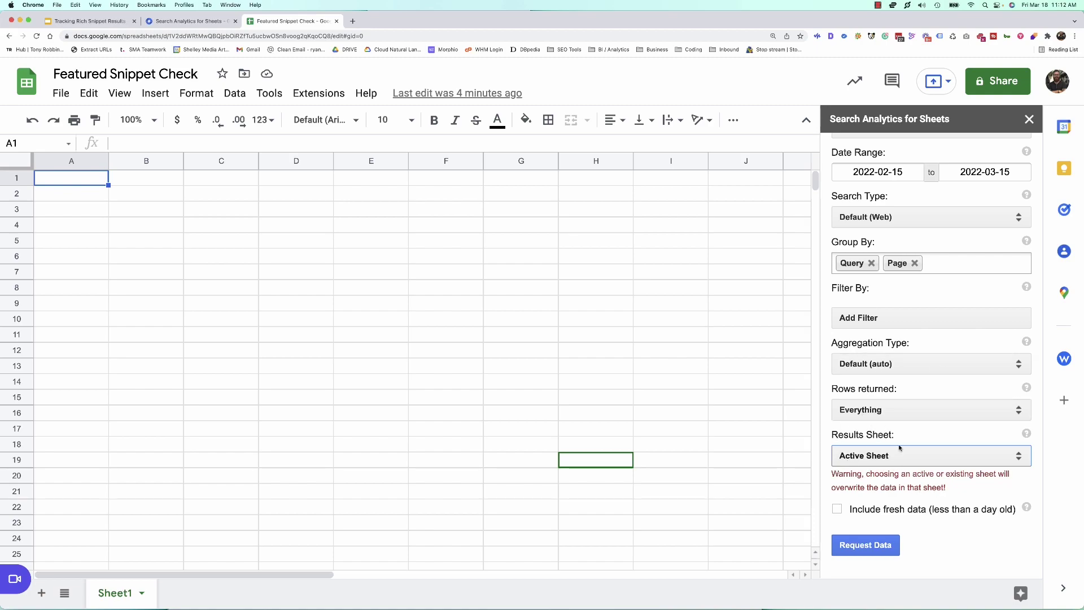
scroll(941, 441, up, 2)
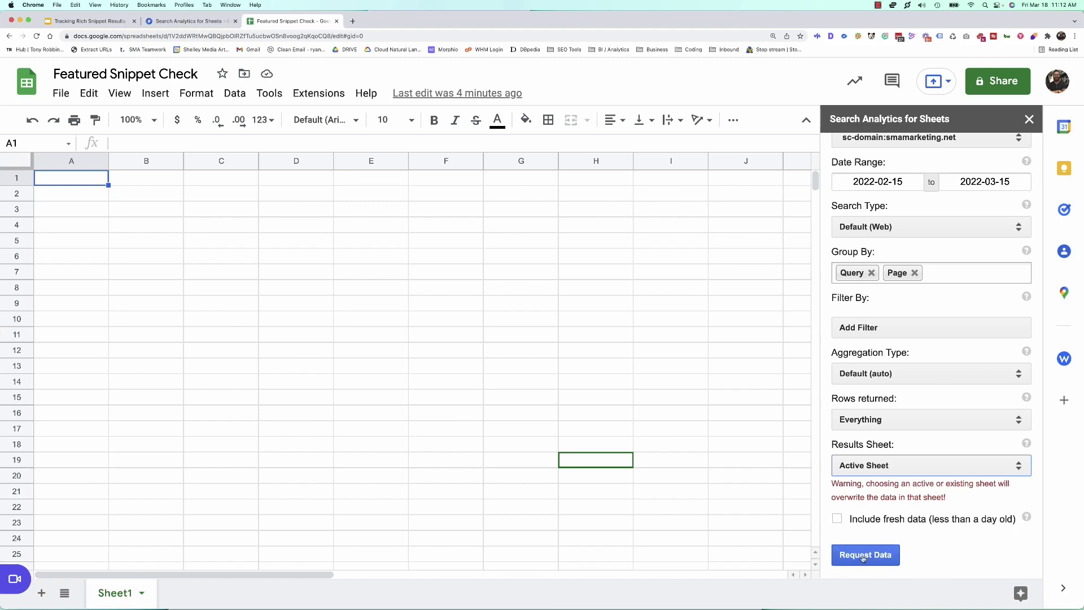
click(864, 557)
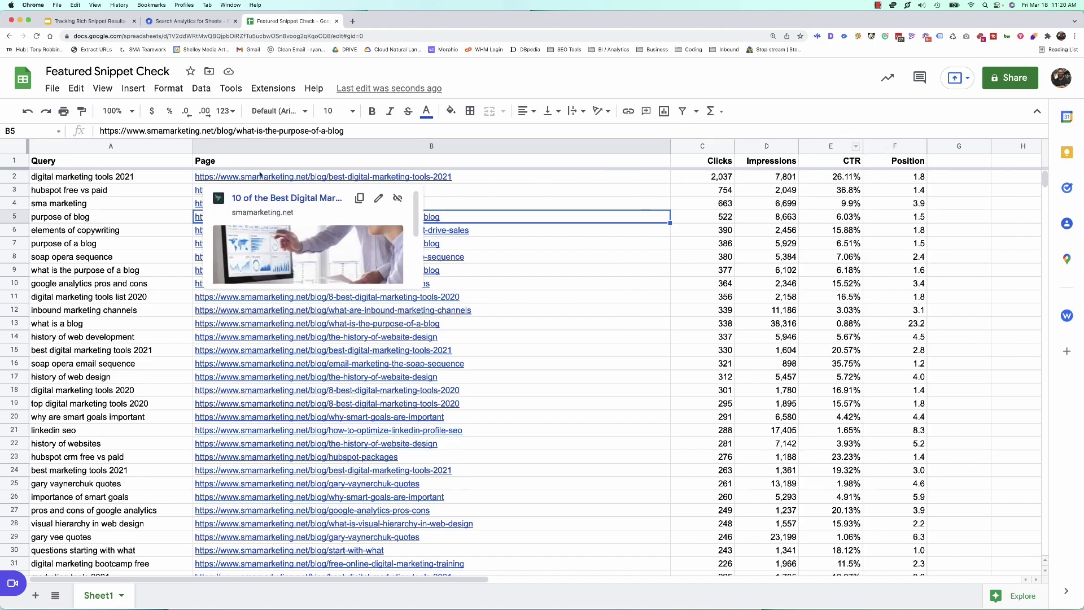
Step: Add a filter to the header row and limit the Page column to text containing "text="
click(15, 160)
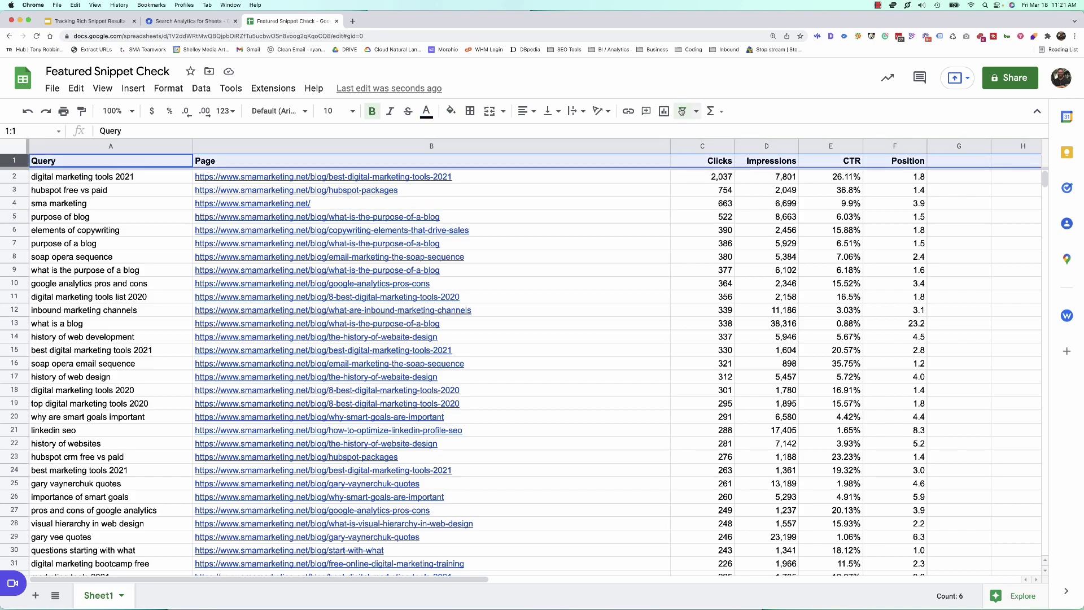
click(681, 111)
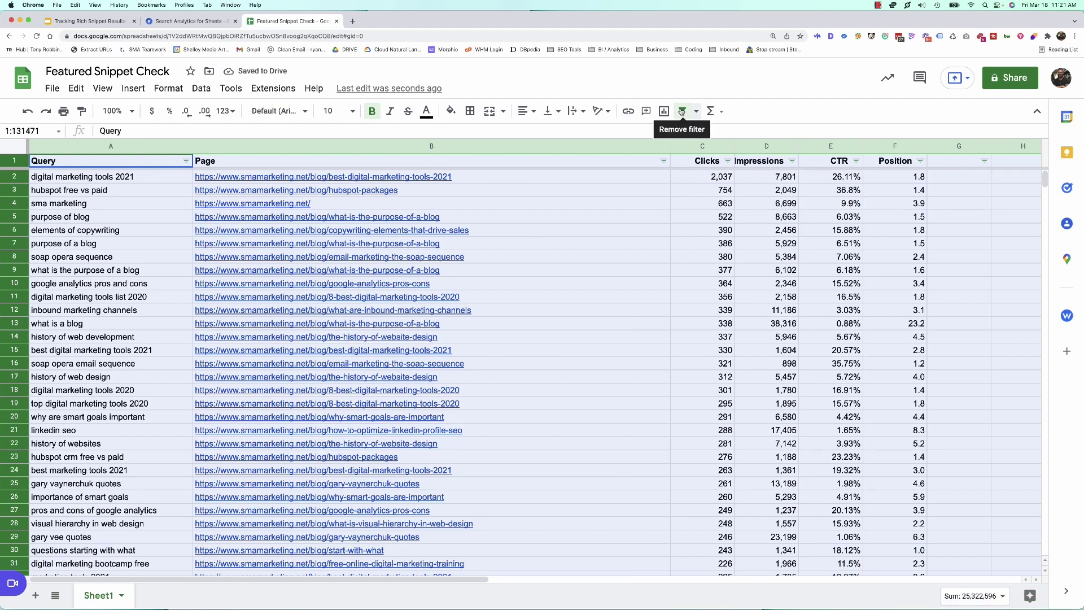
click(664, 162)
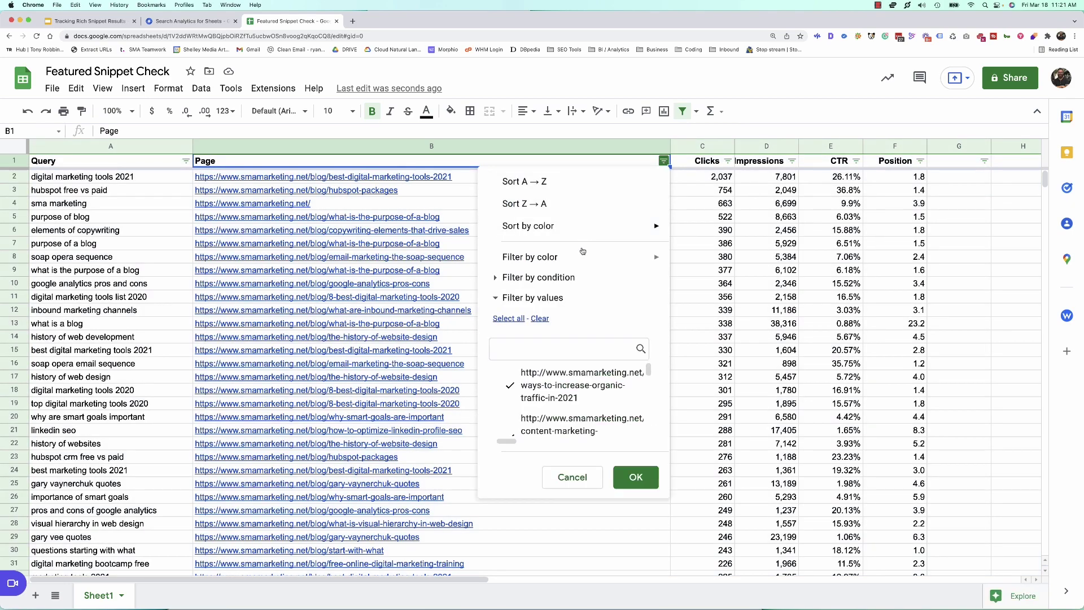
click(569, 278)
click(539, 307)
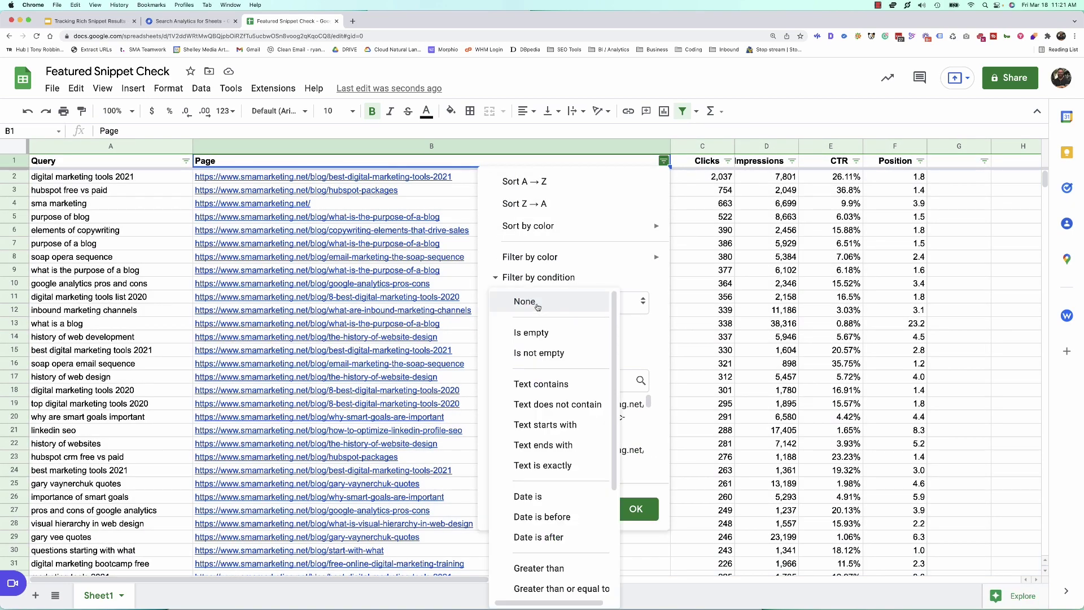
click(540, 386)
click(537, 336)
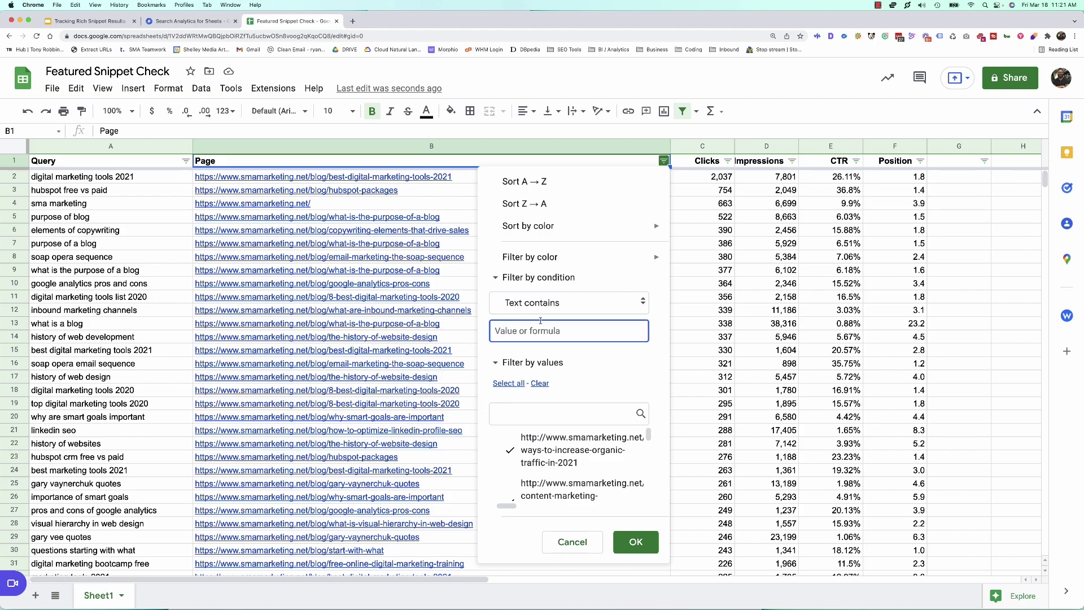
text(text=)
click(623, 540)
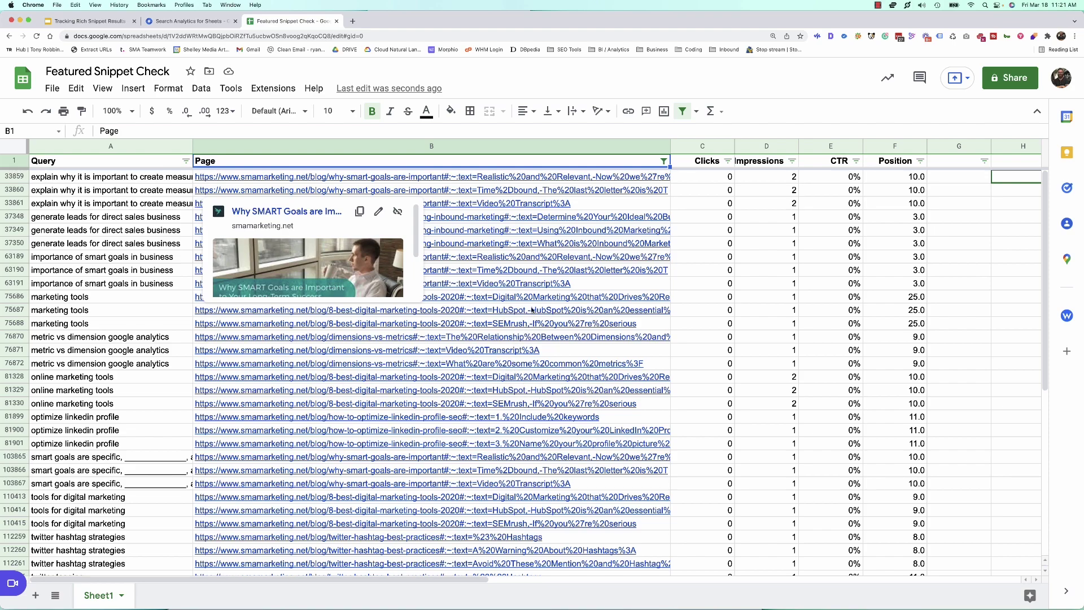
Step: Examine the filtered queries with their page URLs, clicks, impressions, CTR and positions through the end of the list
scroll(531, 317, down, 5)
scroll(531, 310, down, 4)
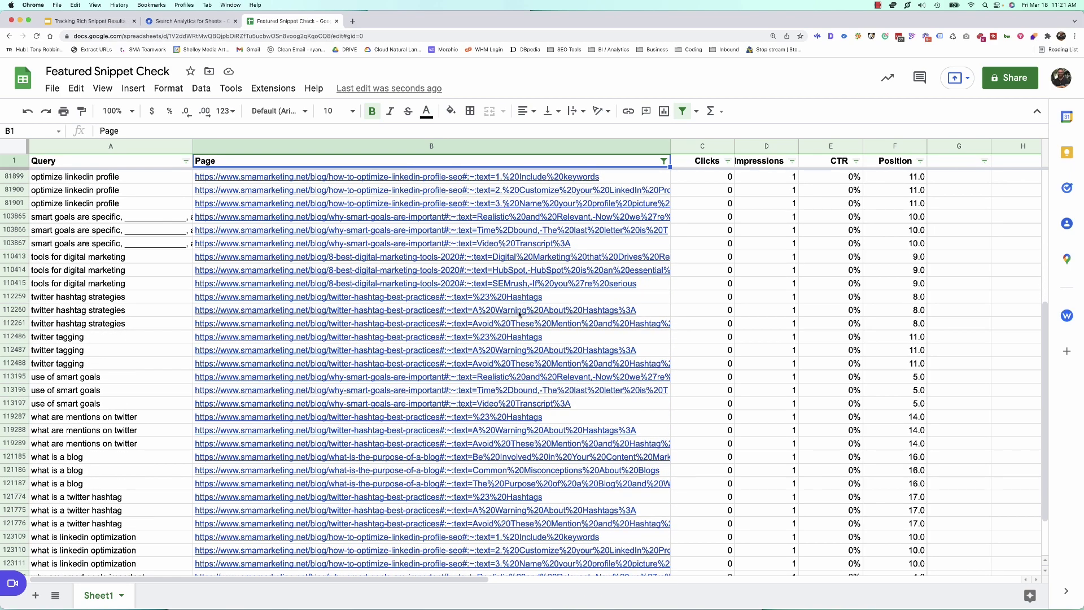
scroll(520, 305, down, 3)
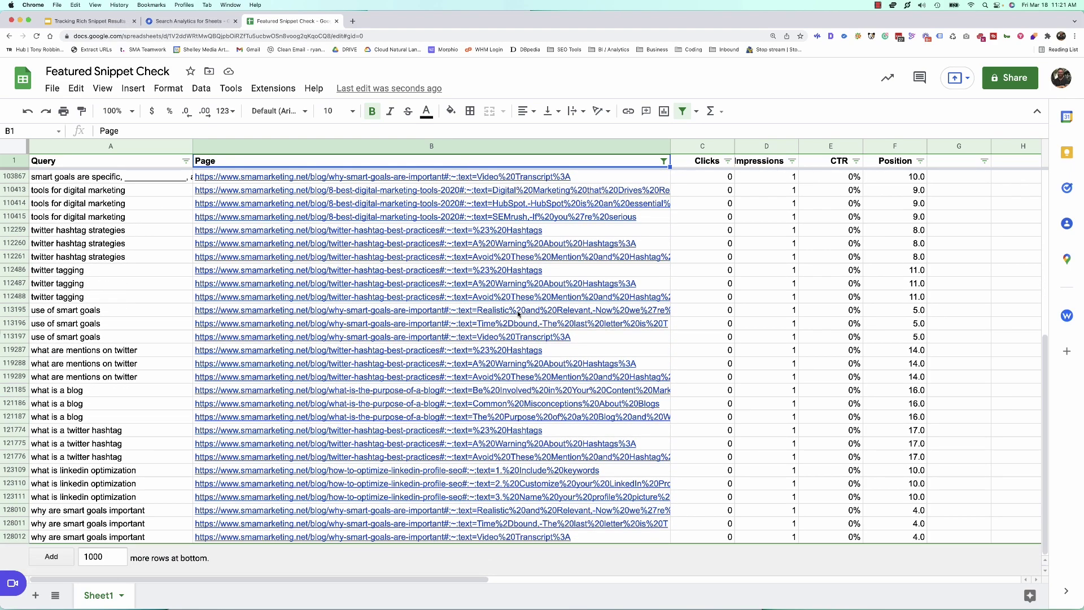
scroll(519, 314, up, 3)
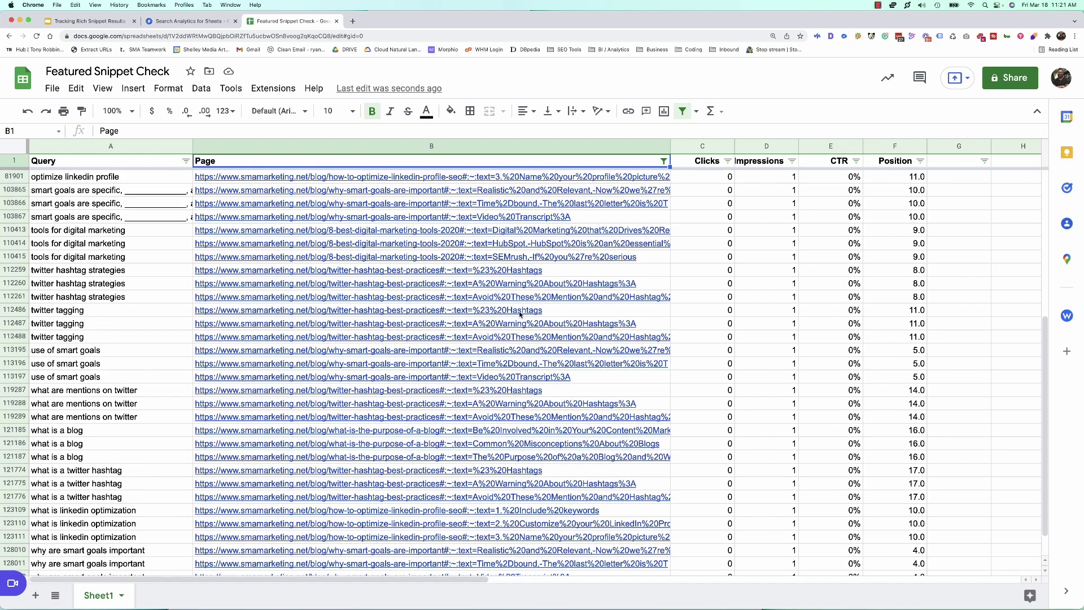
scroll(520, 314, up, 4)
scroll(520, 315, right, 5)
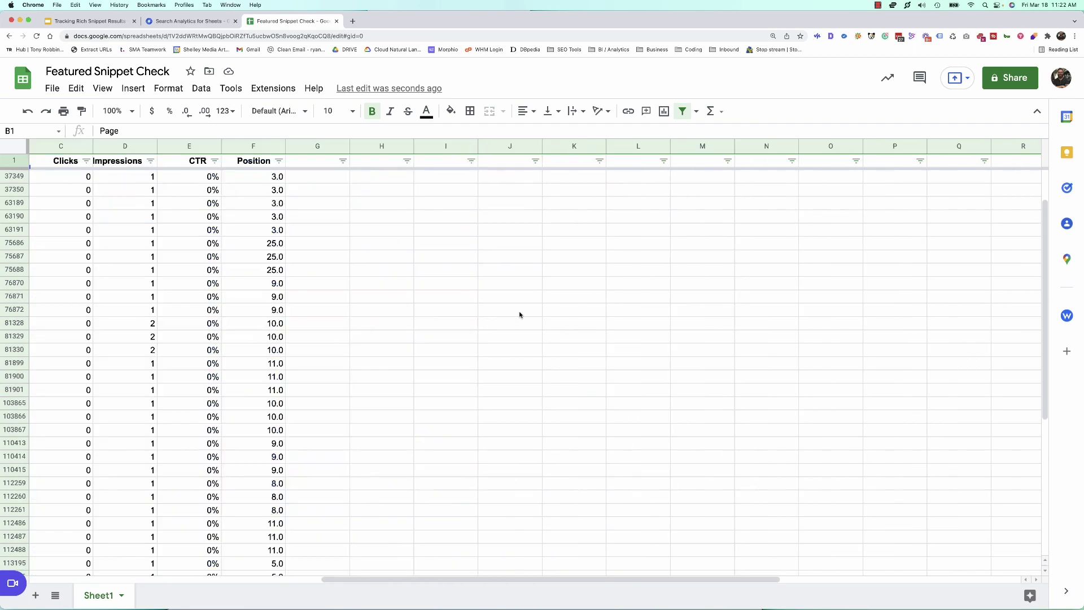
drag(426, 582, 262, 581)
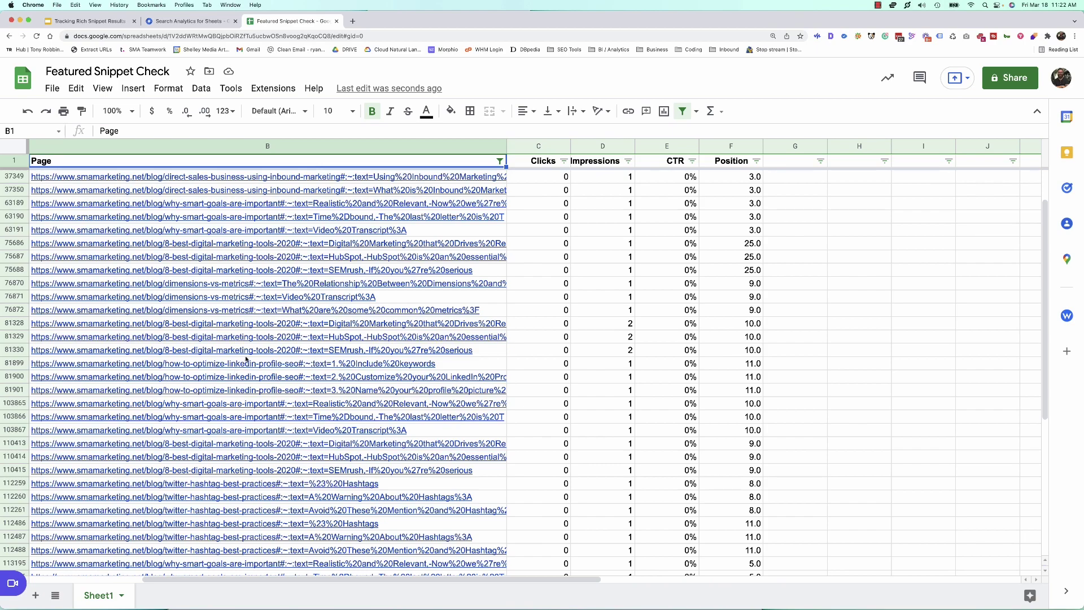
scroll(246, 359, up, 1)
scroll(246, 359, up, 1)
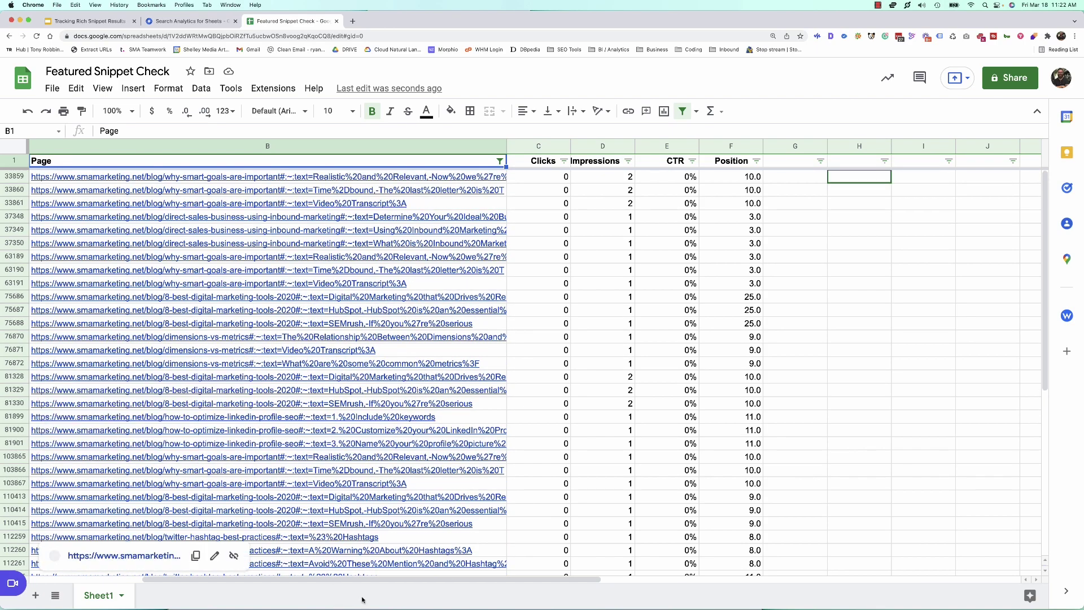
drag(347, 583, 236, 583)
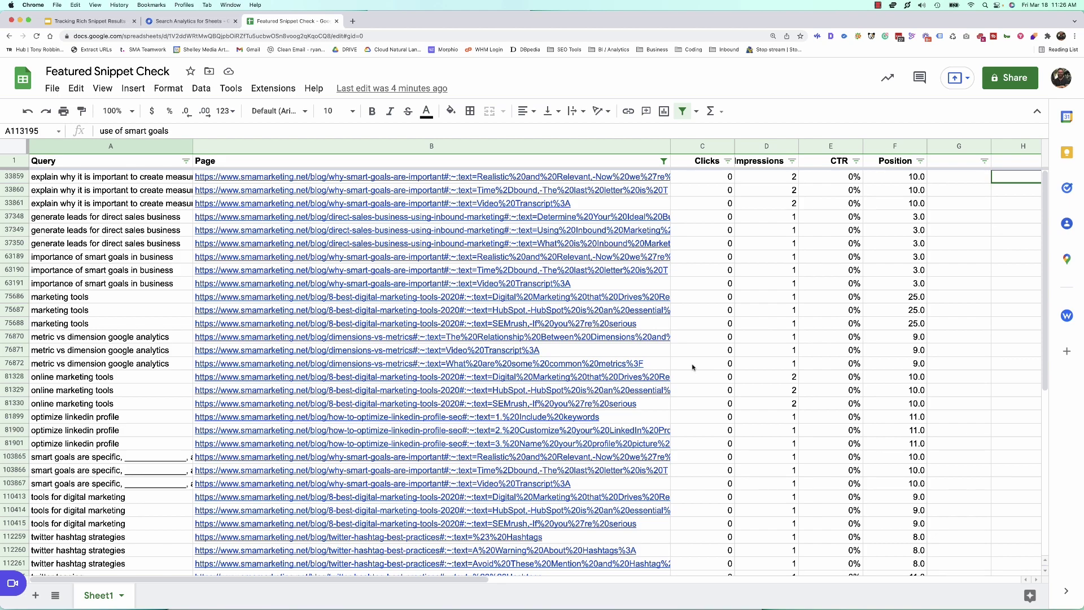
mouse_move(277, 354)
scroll(516, 257, down, 2)
scroll(517, 257, down, 5)
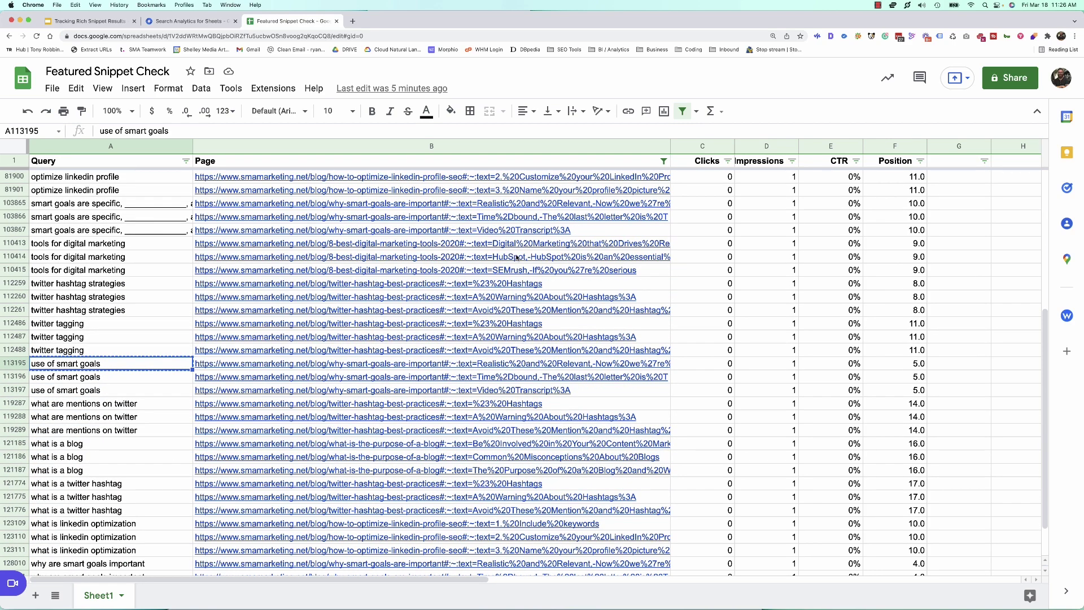
scroll(516, 257, down, 2)
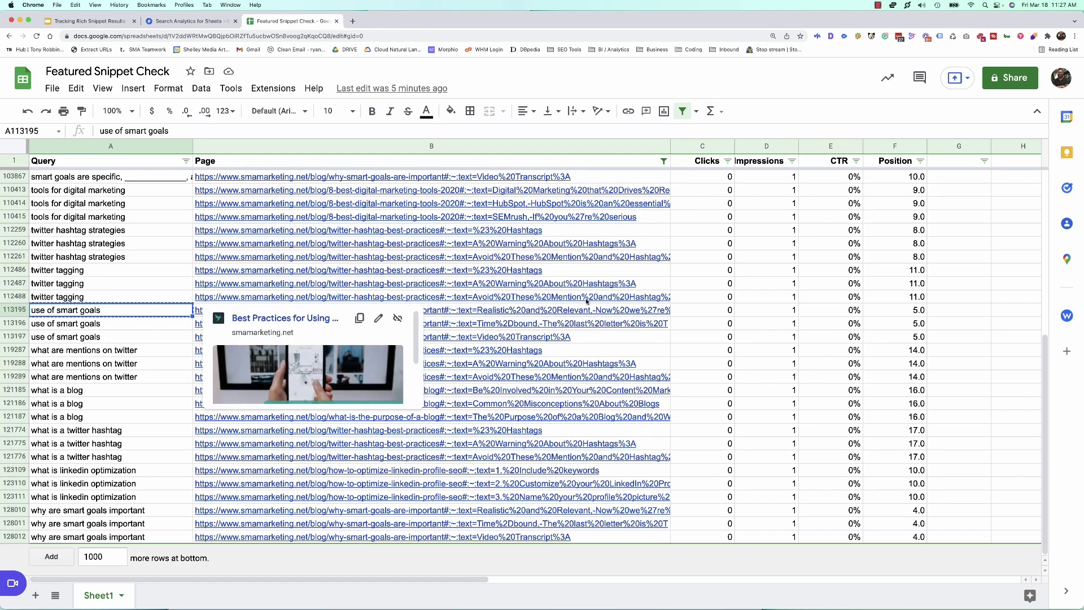
Step: Widen the Page column to fit the long URLs and compare the text fragments listed for the "use of smart goals" query
drag(671, 145, 817, 146)
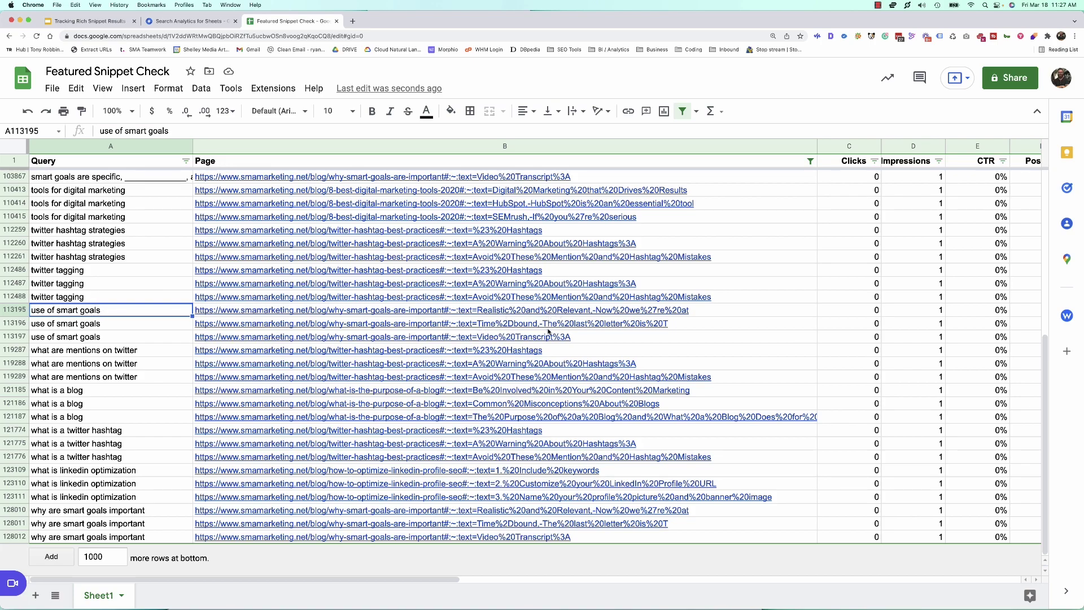
key(Down)
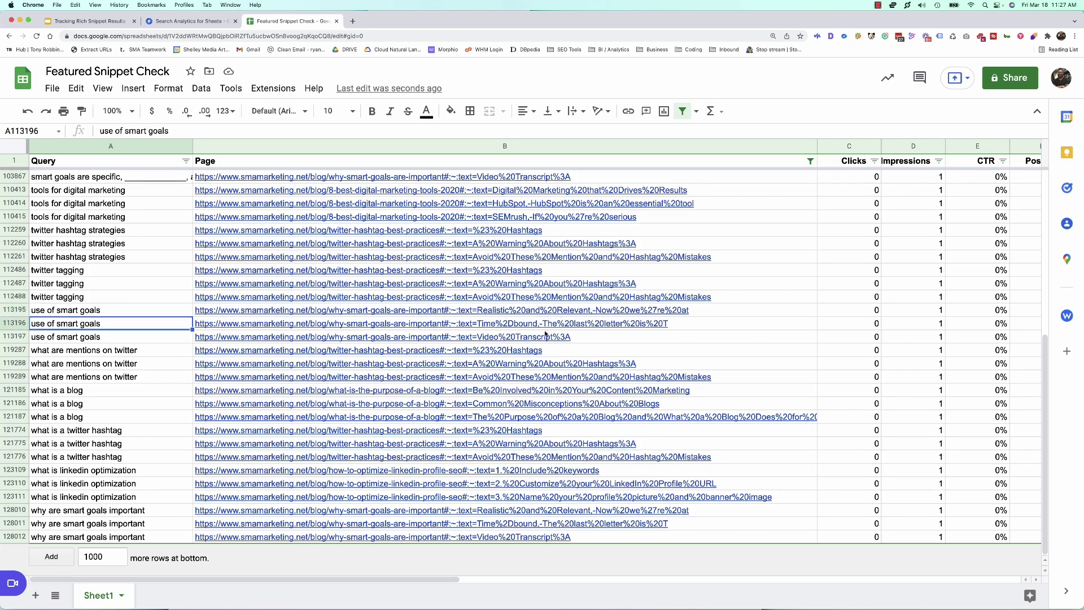
mouse_move(546, 334)
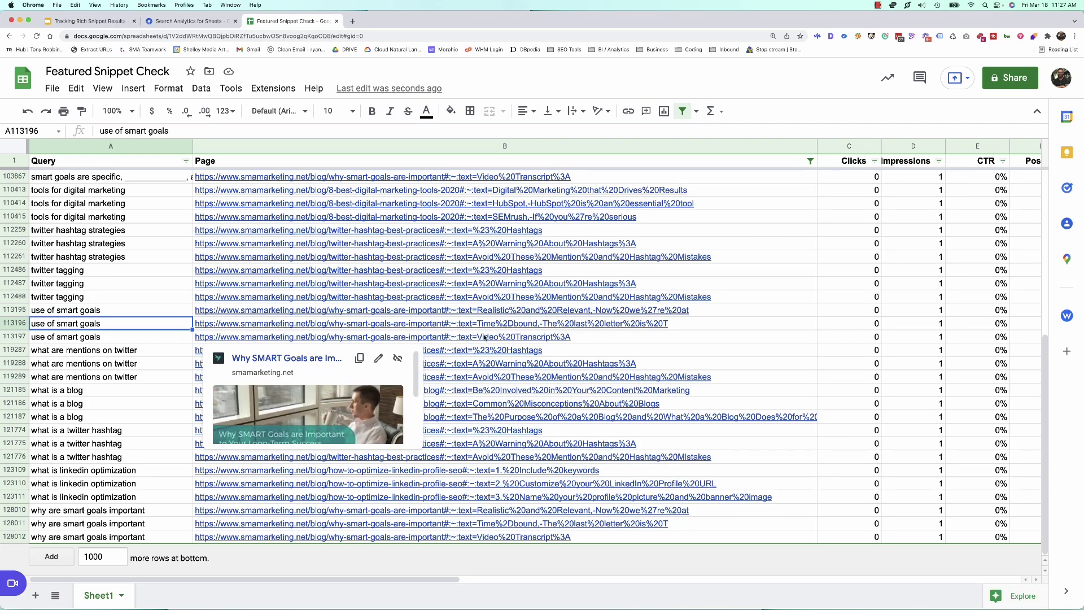
click(72, 337)
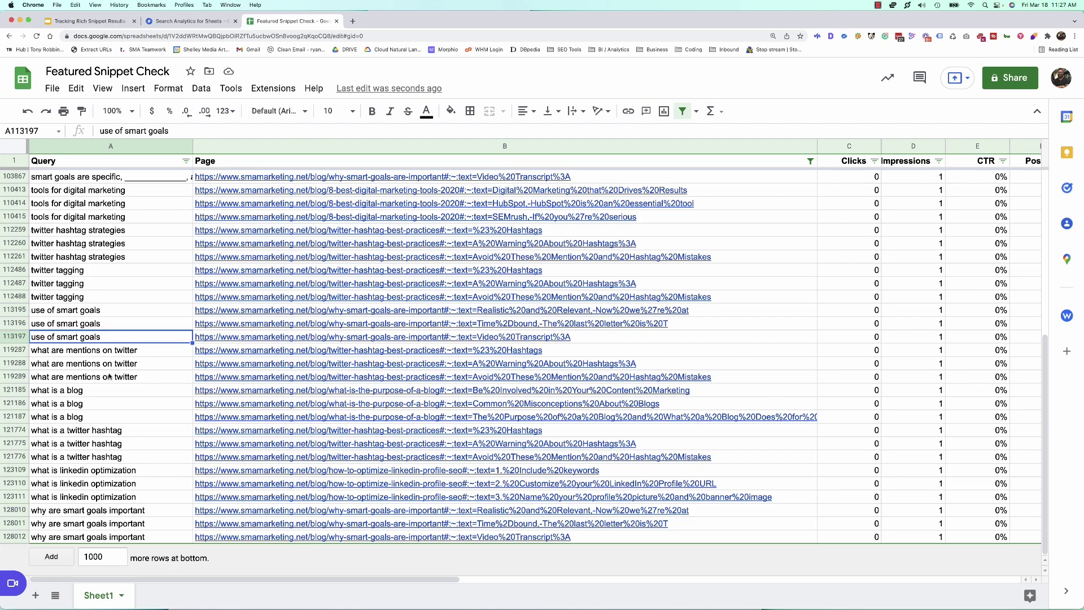
Step: Examine the page URLs of the "what is a blog" rows and review the clicks, impressions, CTR and position columns
click(97, 395)
mouse_move(424, 395)
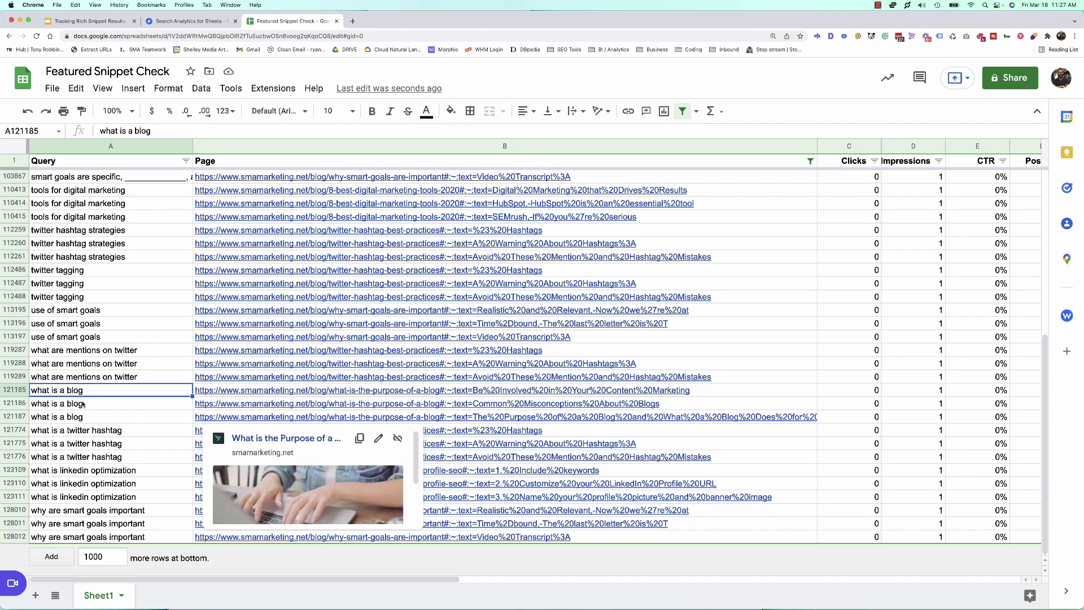
shift+click(112, 420)
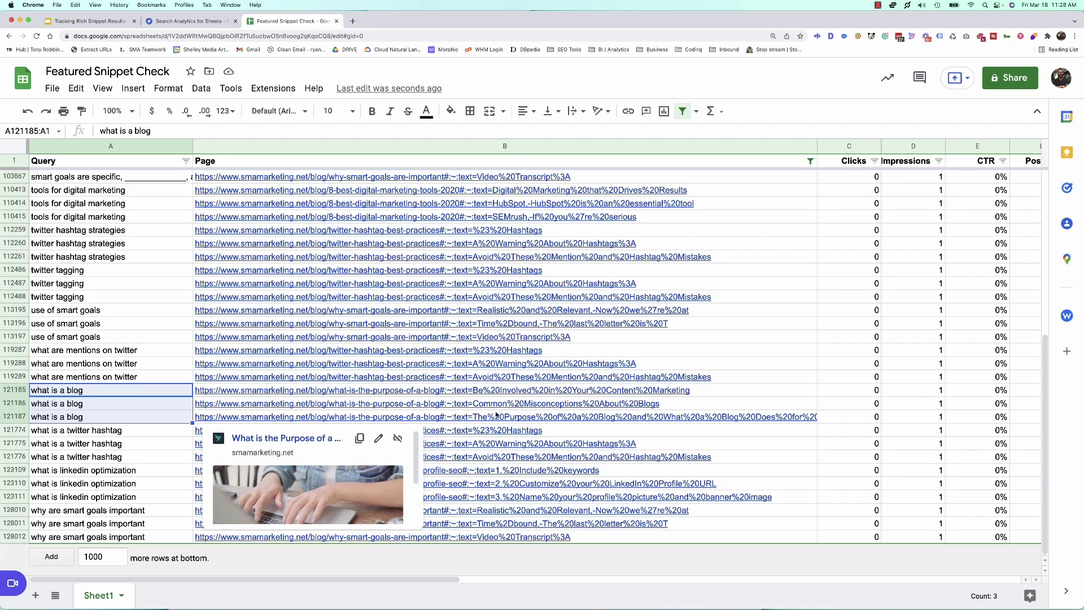
click(172, 398)
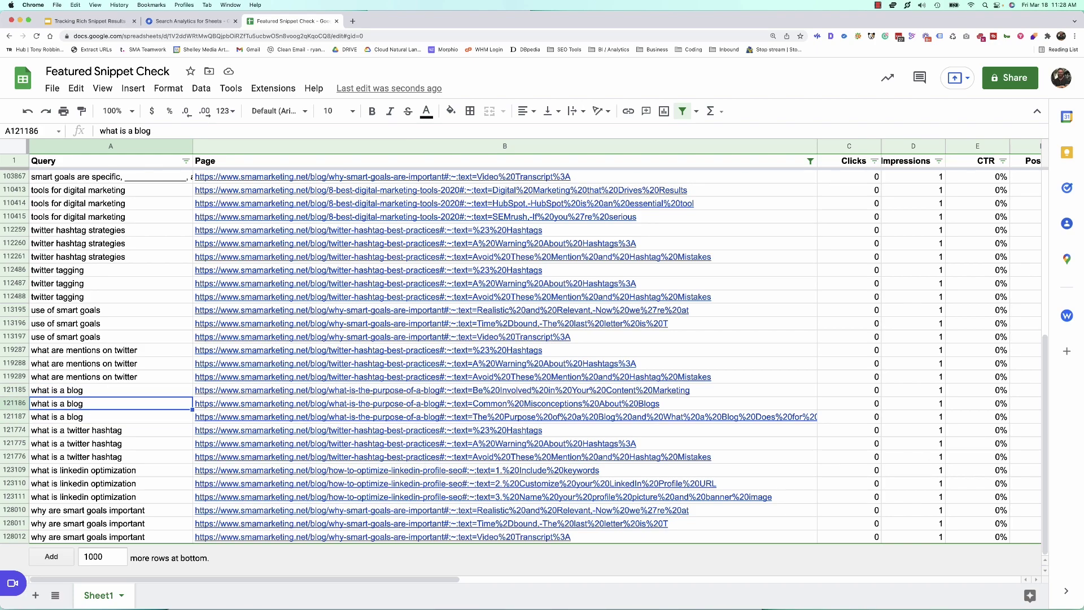
mouse_move(624, 406)
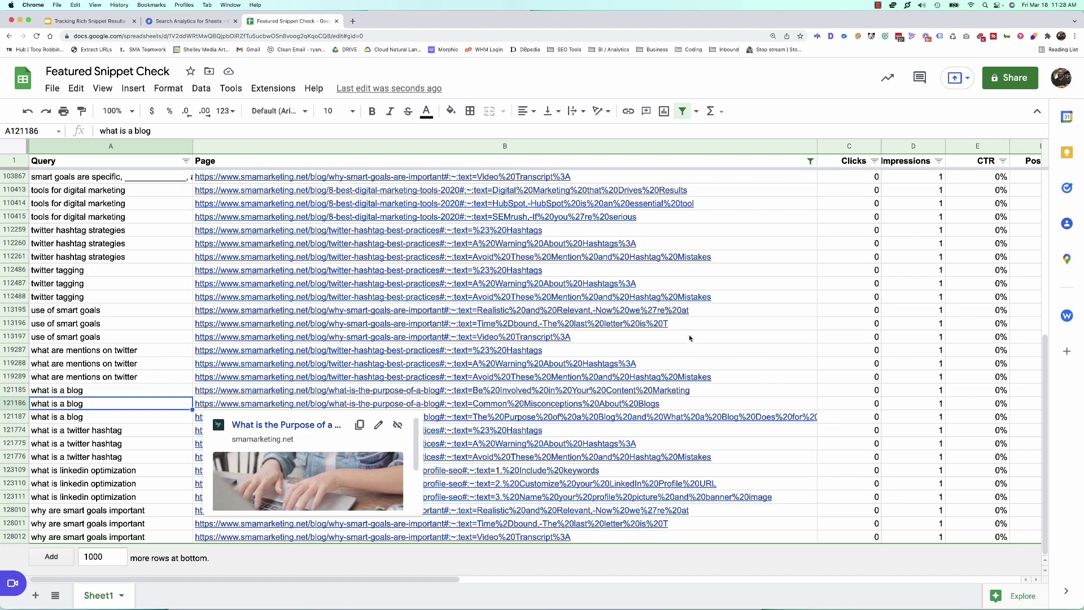
scroll(689, 334, up, 3)
scroll(689, 334, right, 10)
scroll(547, 574, left, 10)
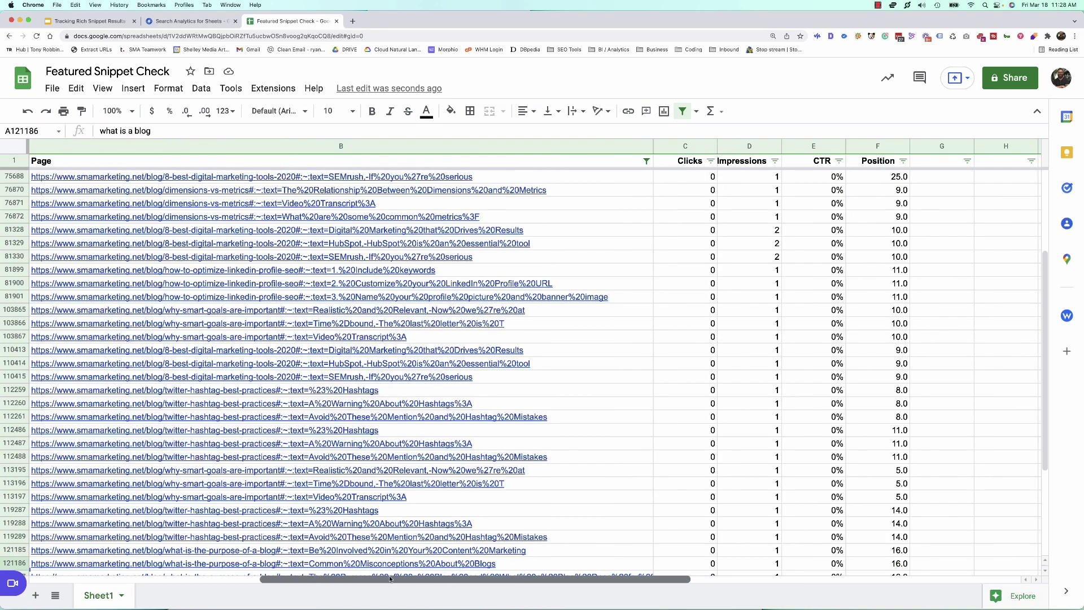